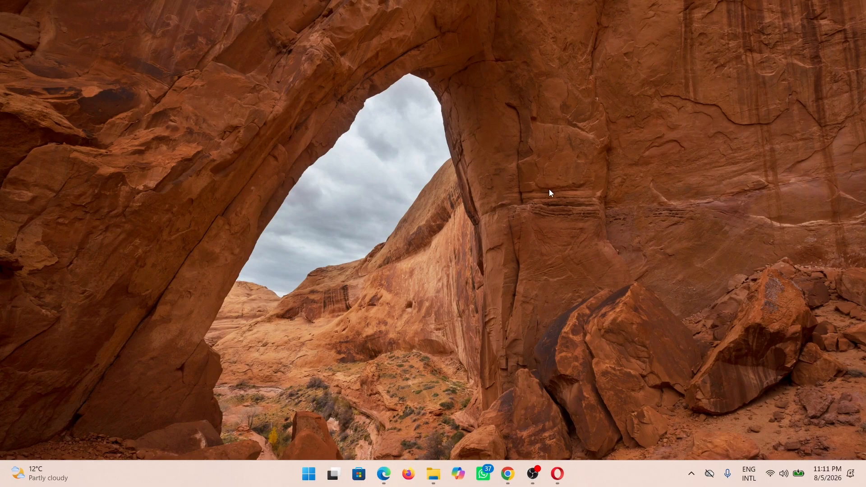
Switch to Opera and open the releases page for the zhongfly Windows builds from the mpv.io installation page
{"action": "left_click", "coordinate": [557, 473]}
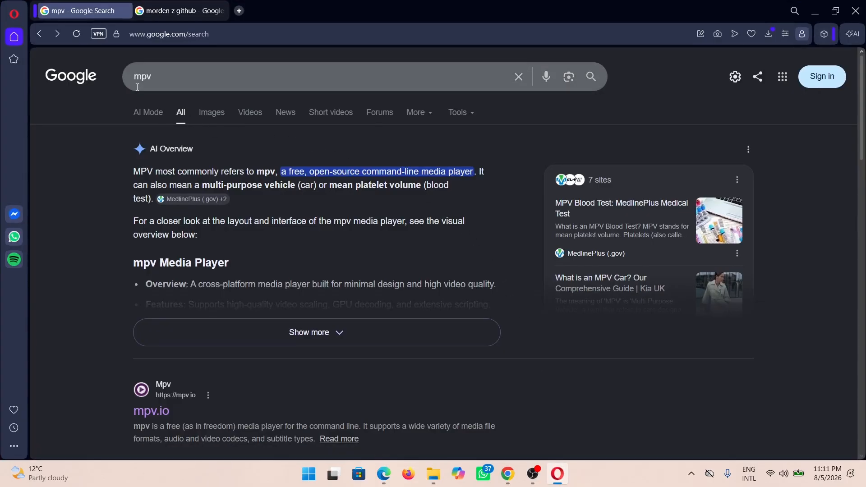
{"action": "left_click", "coordinate": [153, 411]}
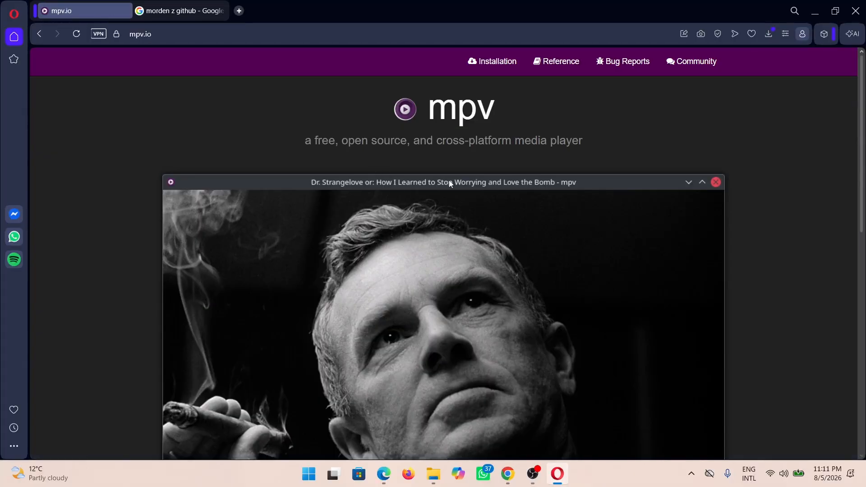
{"action": "left_click", "coordinate": [499, 65]}
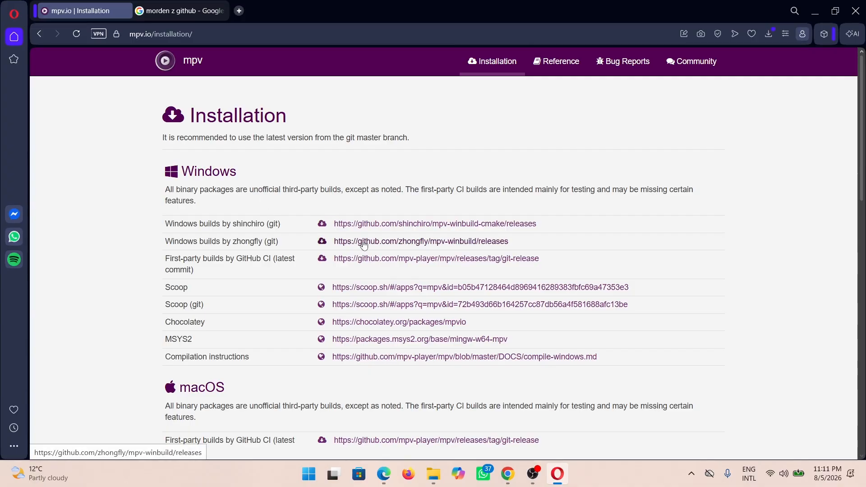
{"action": "left_click", "coordinate": [396, 242]}
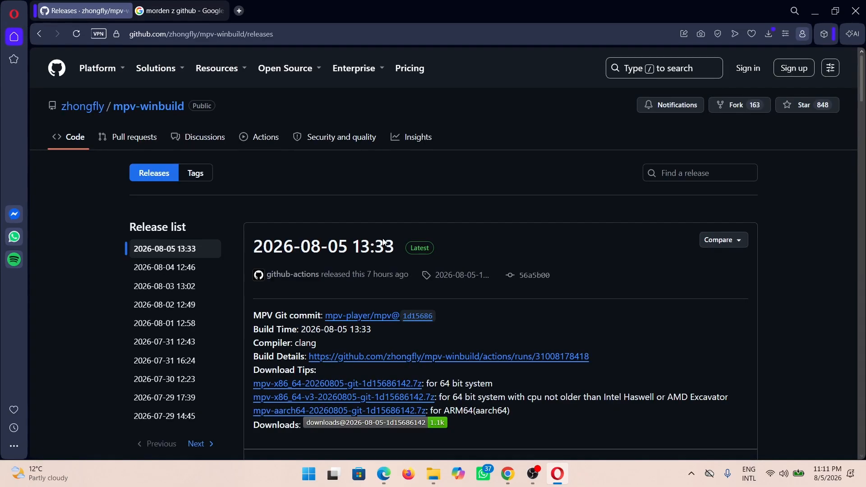
{"action": "scroll", "coordinate": [384, 242], "scroll_direction": "down", "scroll_amount": 1}
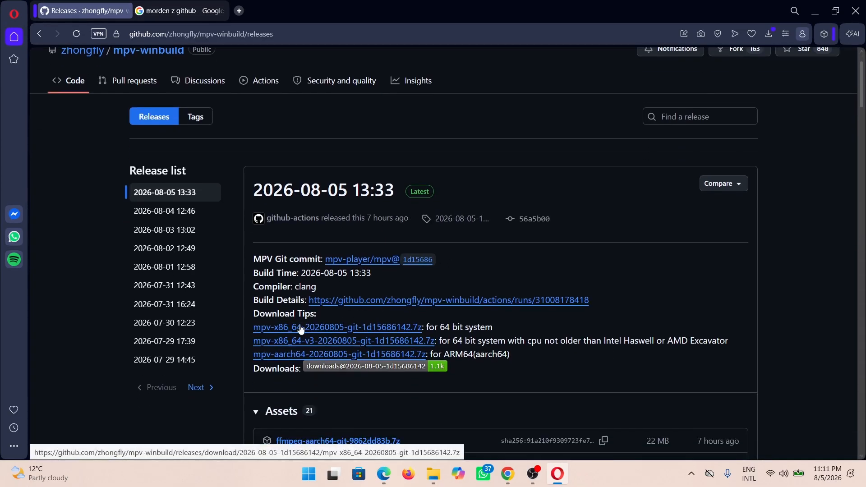
{"action": "left_click", "coordinate": [377, 329]}
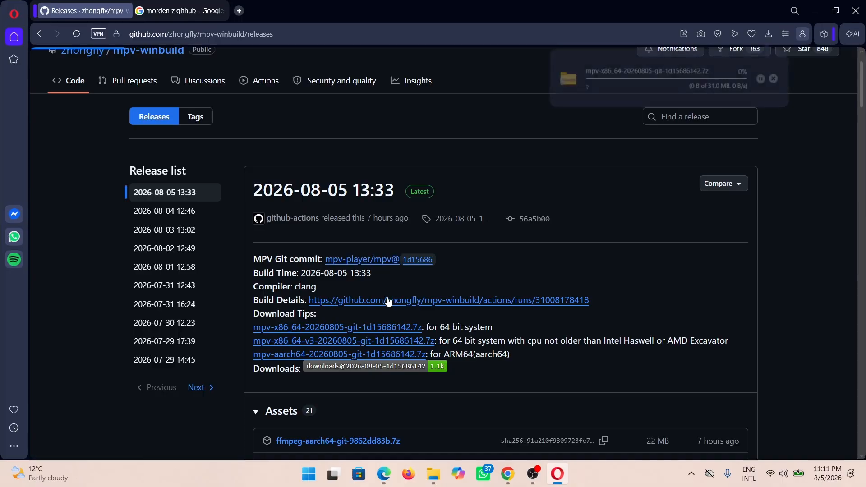
{"action": "left_click", "coordinate": [777, 78]}
{"action": "left_click", "coordinate": [770, 37]}
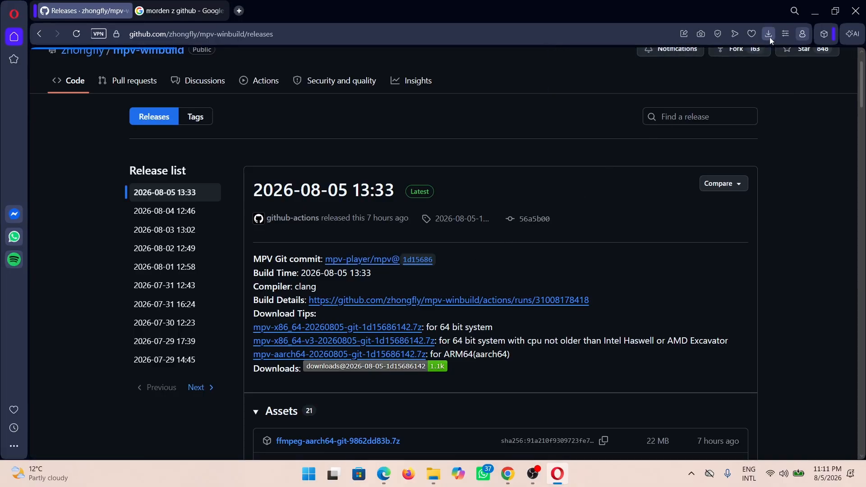
{"action": "left_click", "coordinate": [768, 34]}
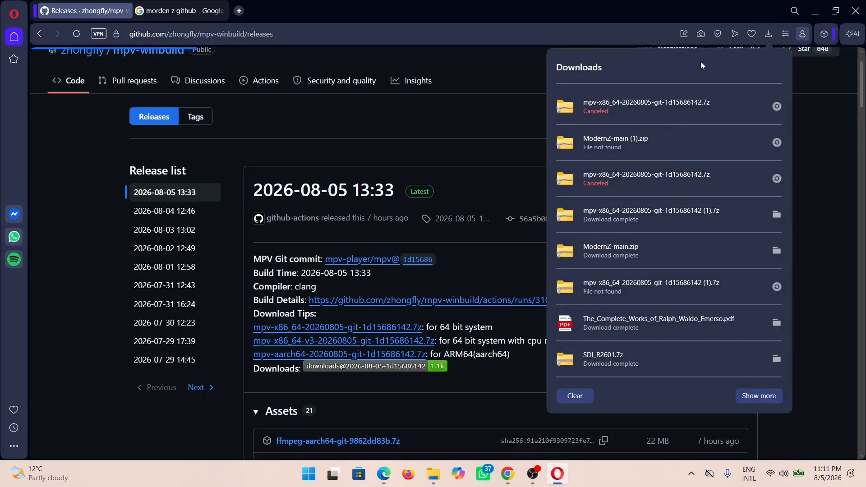
{"action": "left_click", "coordinate": [776, 215]}
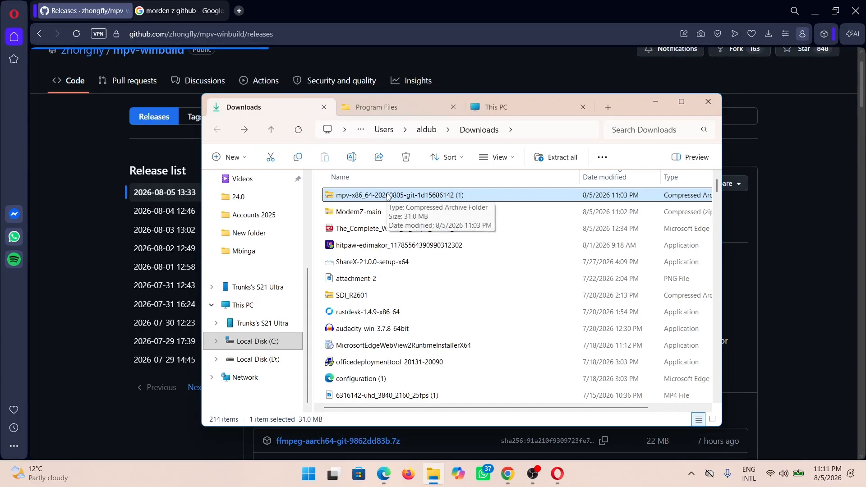
{"action": "double_click", "coordinate": [374, 195]}
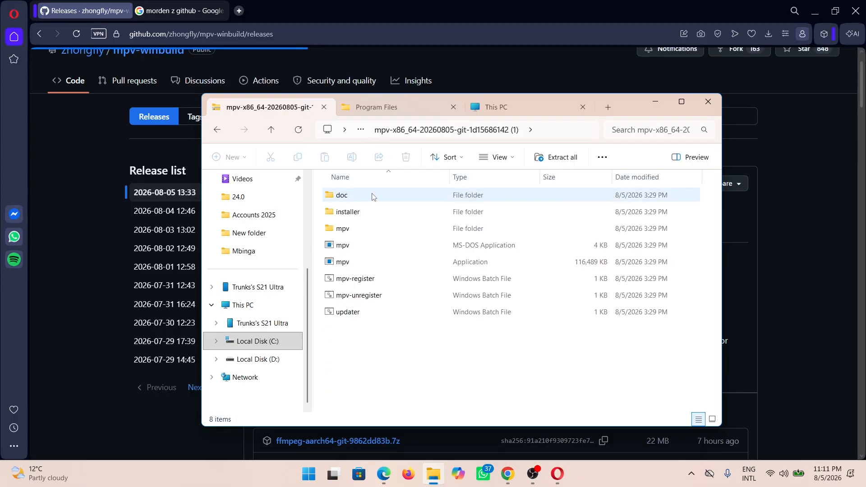
{"action": "left_click_drag", "start_coordinate": [344, 346], "coordinate": [372, 187]}
{"action": "right_click", "coordinate": [361, 201]}
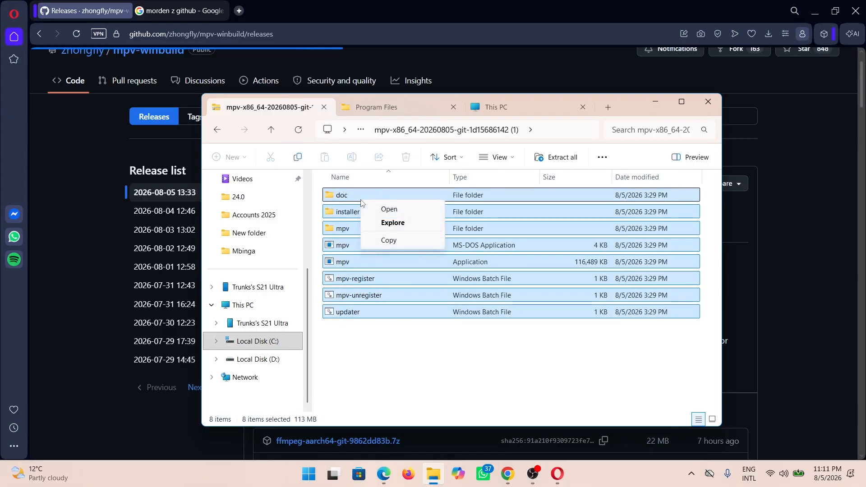
{"action": "left_click", "coordinate": [386, 240]}
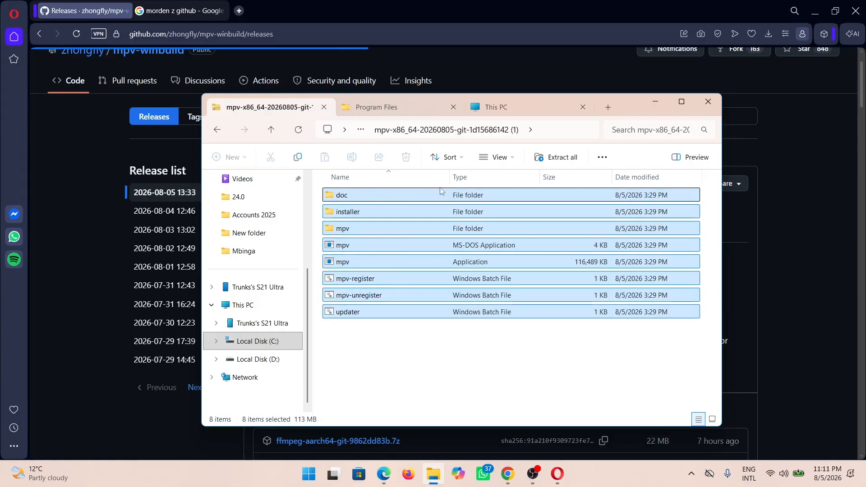
Create a new folder named mpv in Program Files on Local Disk (C:)
{"action": "left_click", "coordinate": [402, 108]}
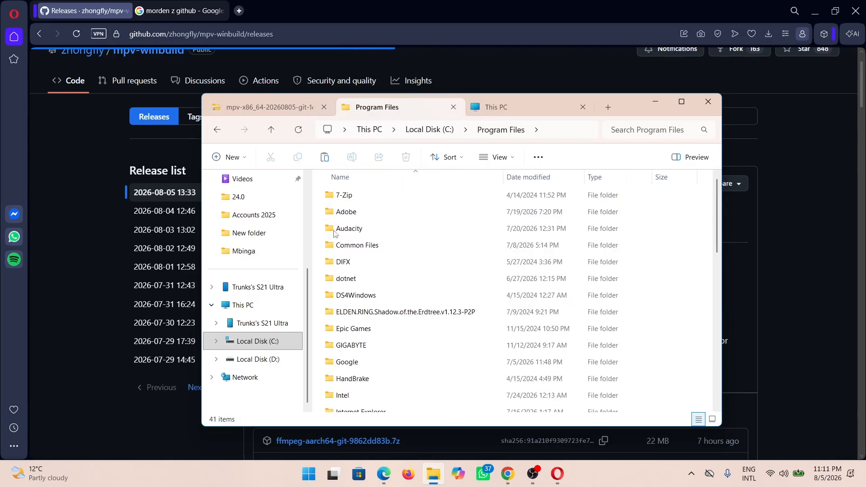
{"action": "left_click", "coordinate": [434, 131]}
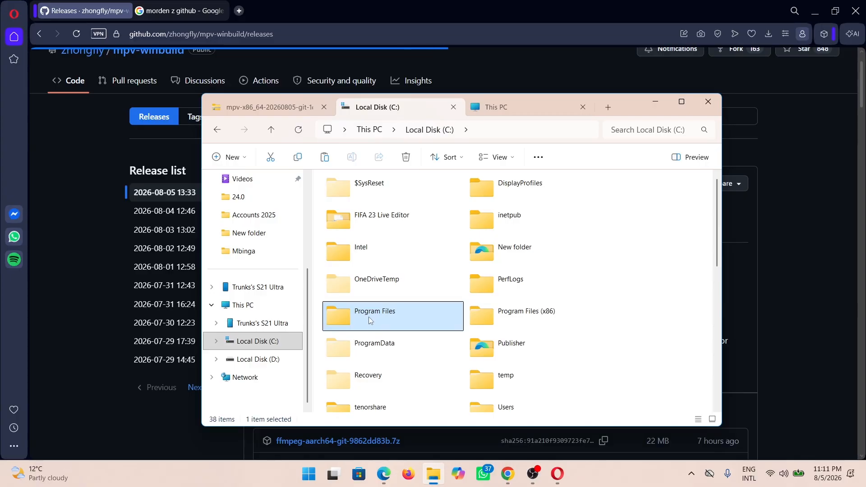
{"action": "double_click", "coordinate": [368, 316]}
{"action": "left_click", "coordinate": [356, 283]}
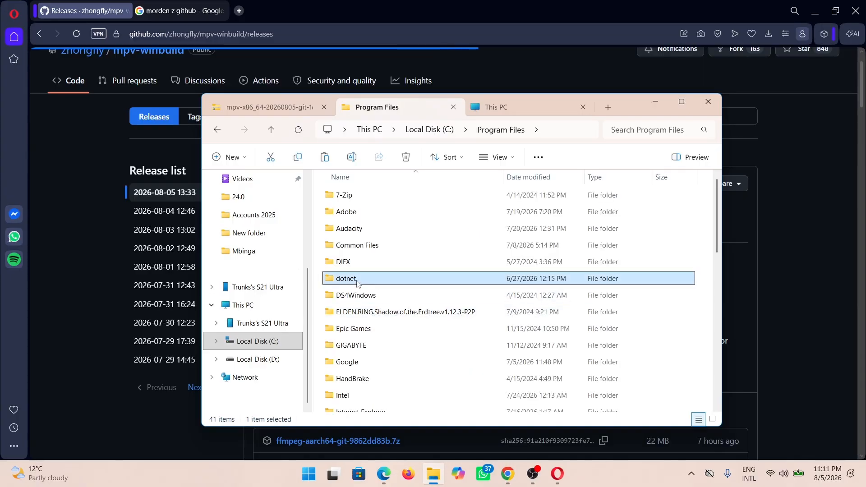
{"action": "key", "text": "m"}
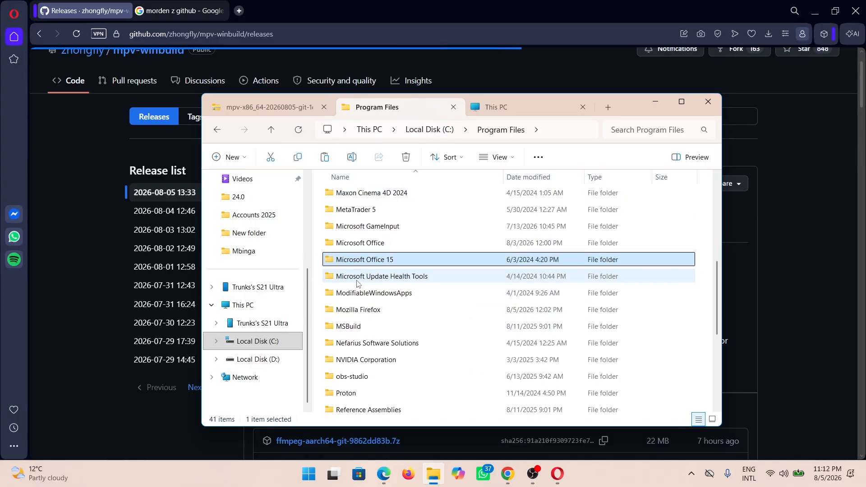
{"action": "key", "text": "m"}
{"action": "left_click", "coordinate": [230, 157]}
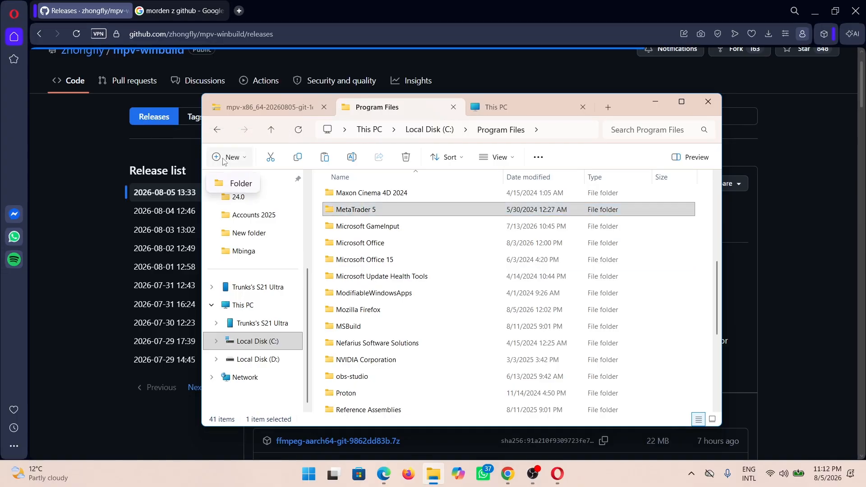
{"action": "left_click", "coordinate": [227, 186]}
{"action": "left_click", "coordinate": [426, 263]}
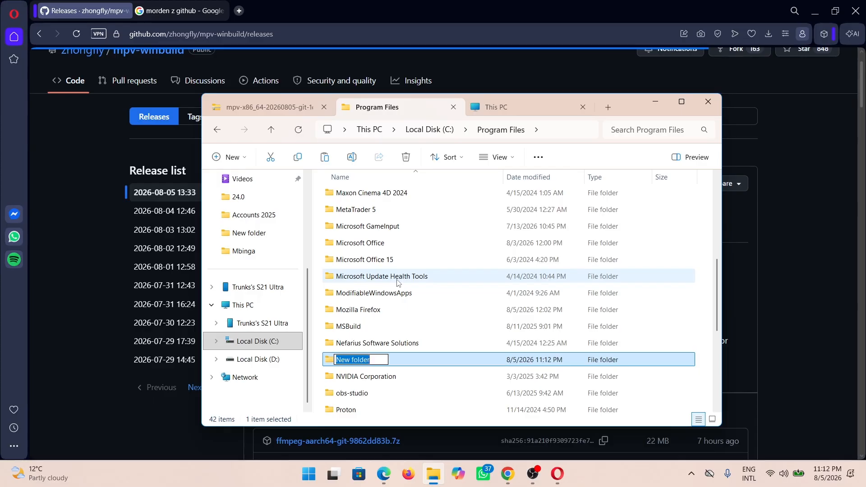
{"action": "type", "text": "mpv"}
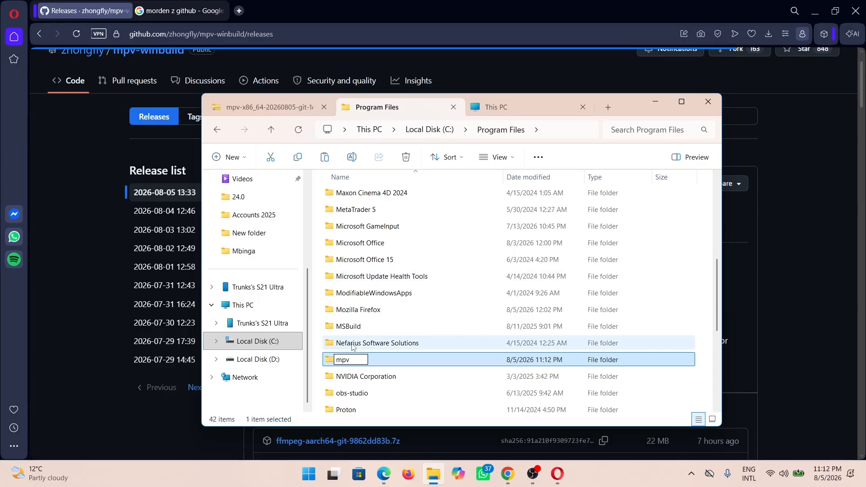
{"action": "key", "text": "Return"}
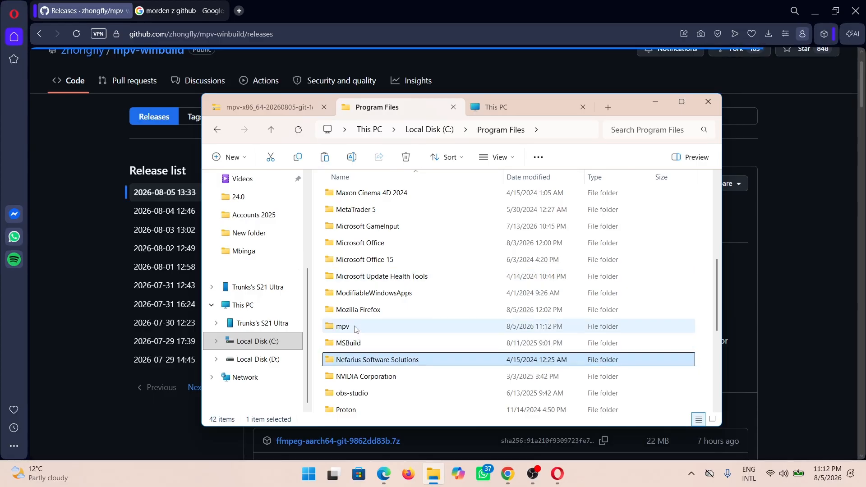
Paste the copied archive contents into the new mpv folder, granting administrator permission for all items
{"action": "key", "text": "Return"}
{"action": "right_click", "coordinate": [418, 246]}
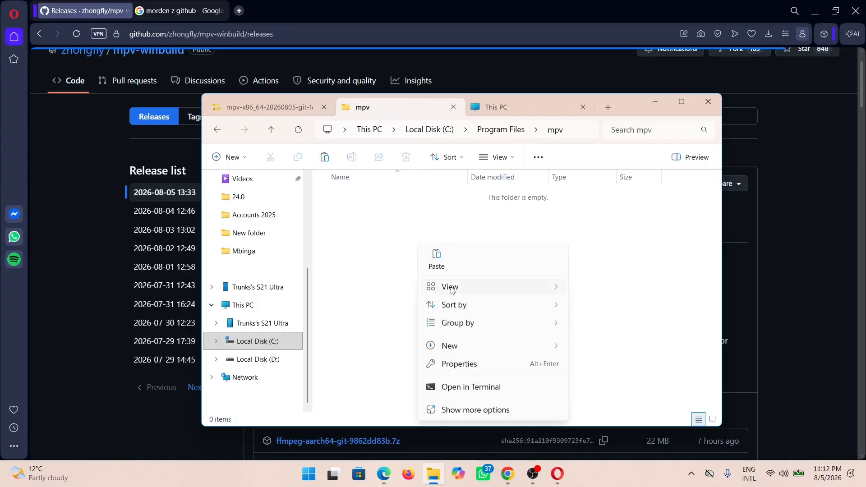
{"action": "left_click", "coordinate": [438, 265]}
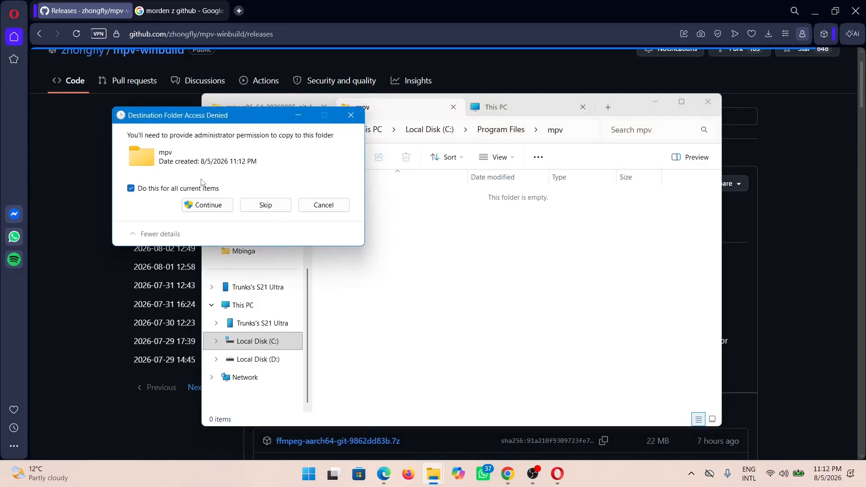
{"action": "left_click", "coordinate": [204, 205]}
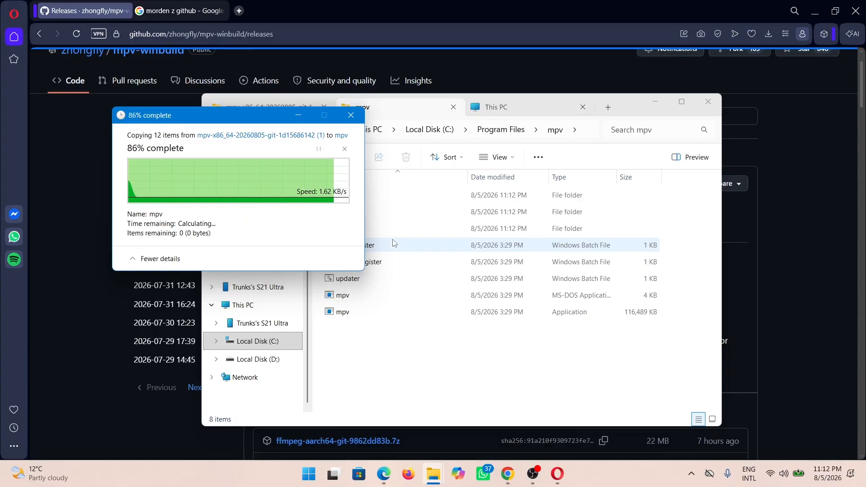
Run the mpv-register batch file as administrator and allow it despite the unverified publisher
{"action": "left_click", "coordinate": [376, 262]}
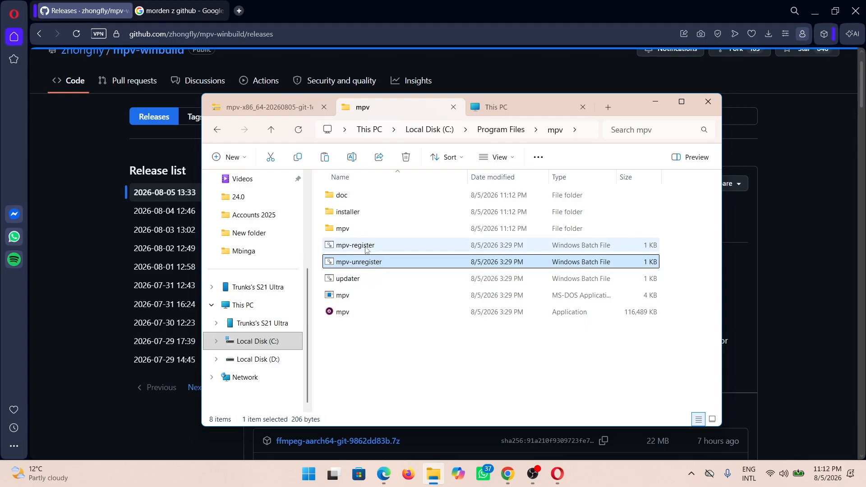
{"action": "right_click", "coordinate": [365, 248]}
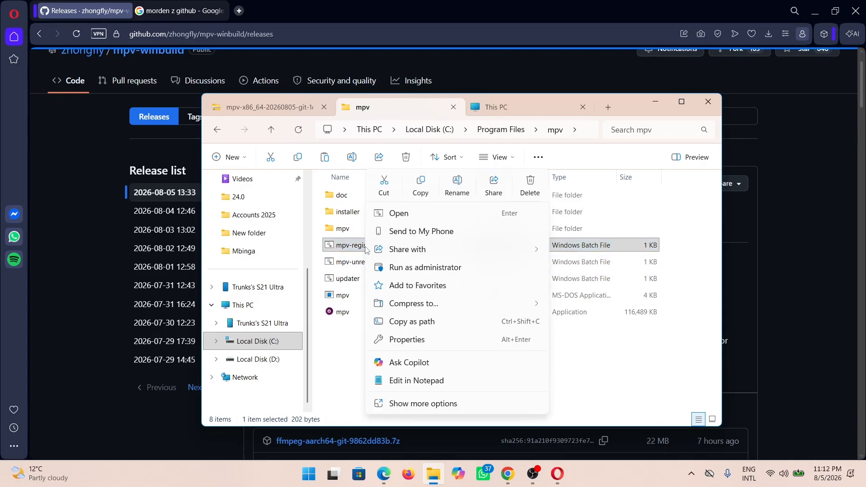
{"action": "left_click", "coordinate": [424, 268]}
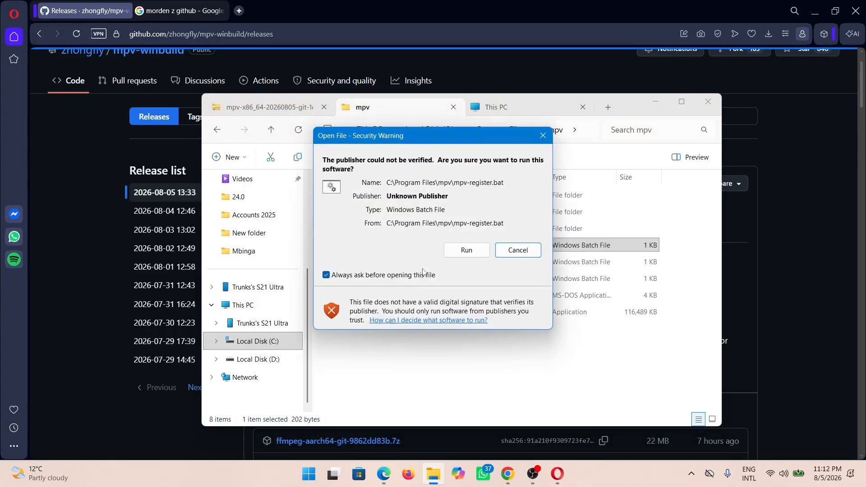
{"action": "left_click", "coordinate": [467, 251]}
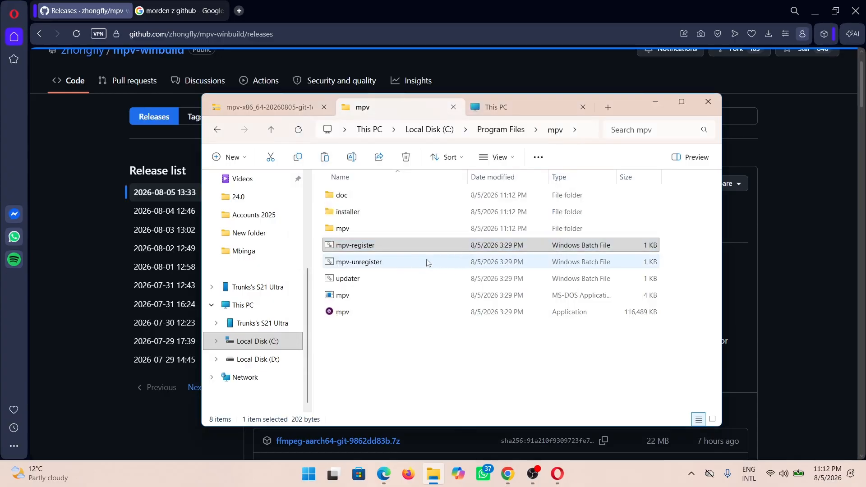
Look at the available run options for the updater PowerShell script in mpv's installer folder without running it
{"action": "double_click", "coordinate": [351, 212]}
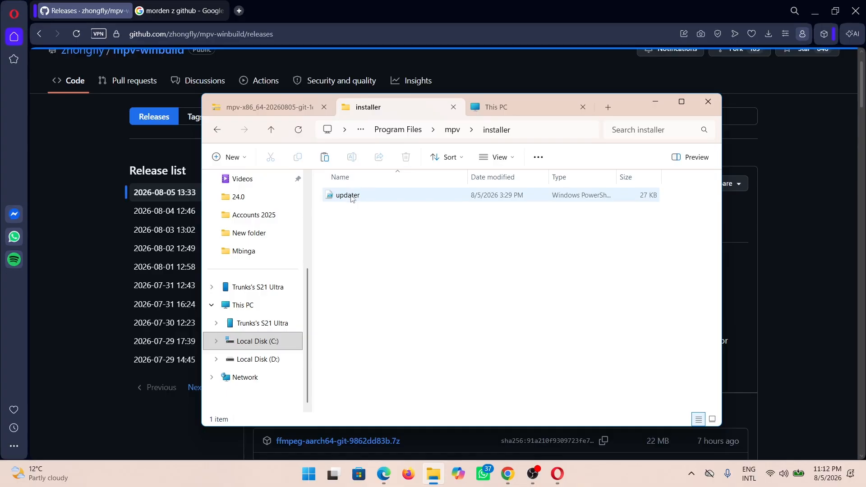
{"action": "left_click", "coordinate": [354, 197]}
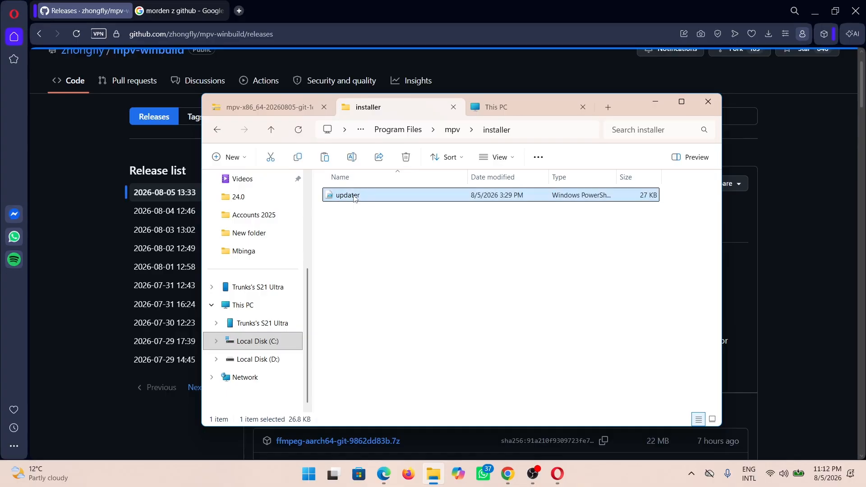
{"action": "right_click", "coordinate": [354, 198]}
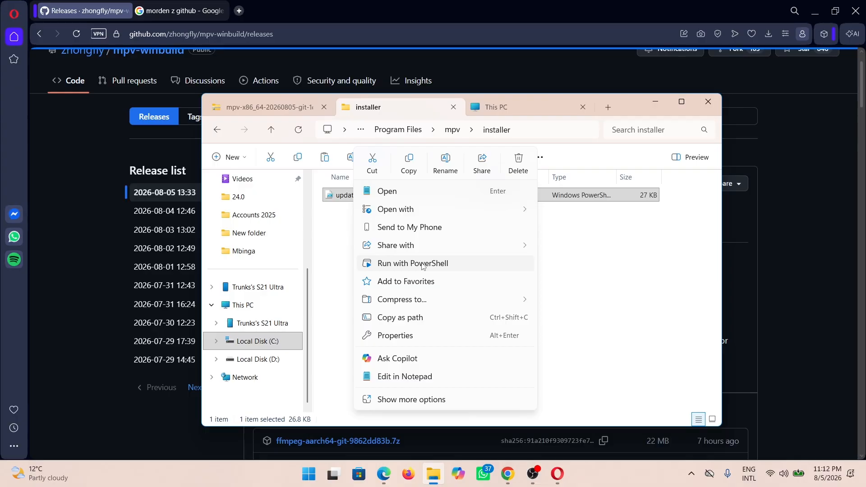
{"action": "left_click", "coordinate": [577, 268]}
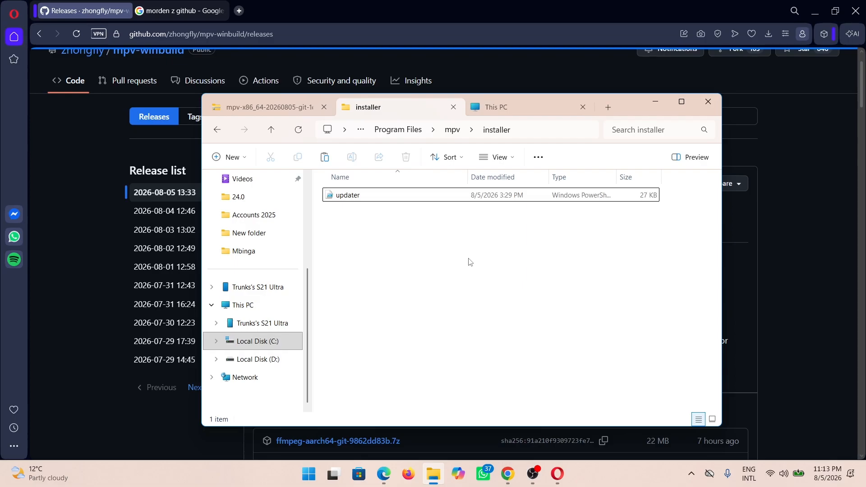
Open the ModernZ GitHub repository from the existing "morden z github" search results and show its code download options
{"action": "left_click", "coordinate": [170, 14]}
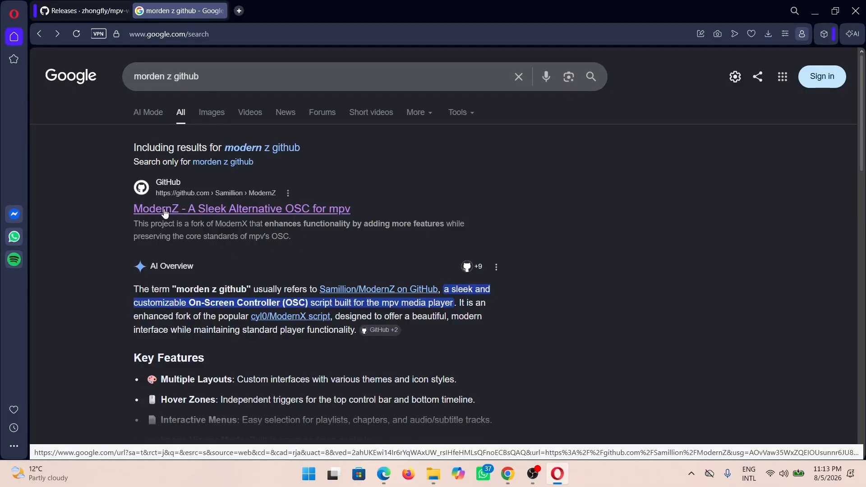
{"action": "left_click", "coordinate": [238, 211]}
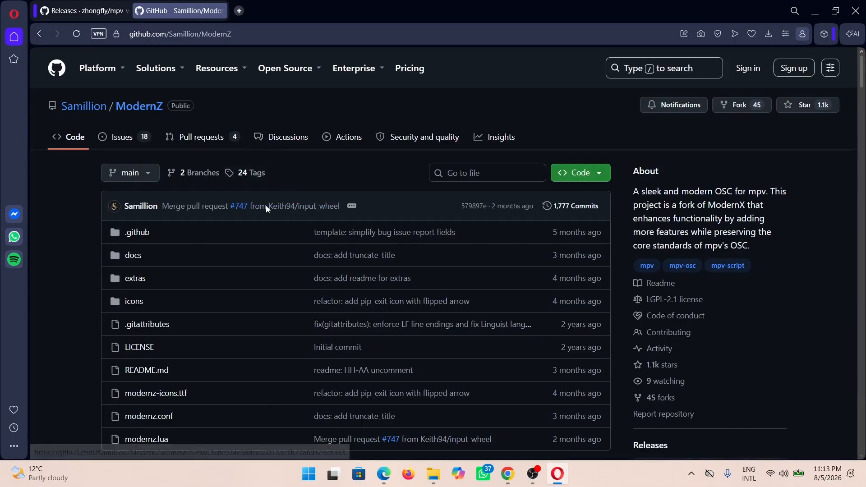
{"action": "left_click", "coordinate": [599, 173]}
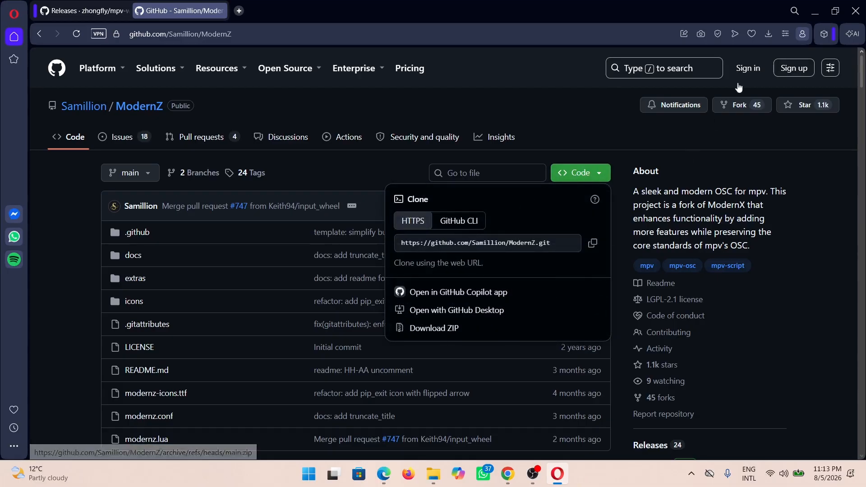
Open the previously downloaded ModernZ-main.zip from the browser's download list and enter its inner ModernZ-main folder
{"action": "left_click", "coordinate": [768, 34]}
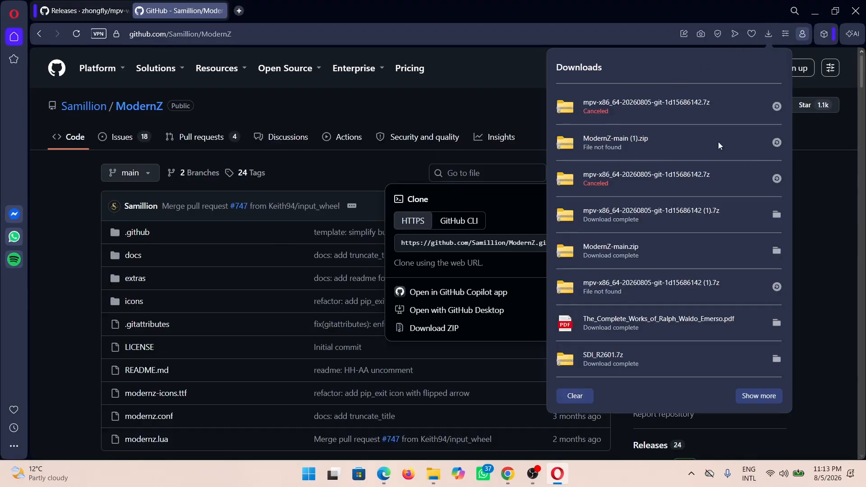
{"action": "left_click", "coordinate": [678, 144]}
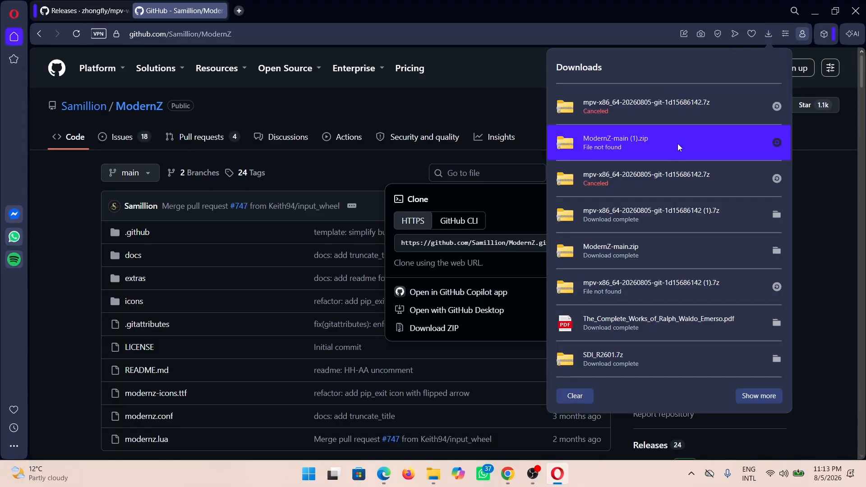
{"action": "left_click", "coordinate": [776, 251]}
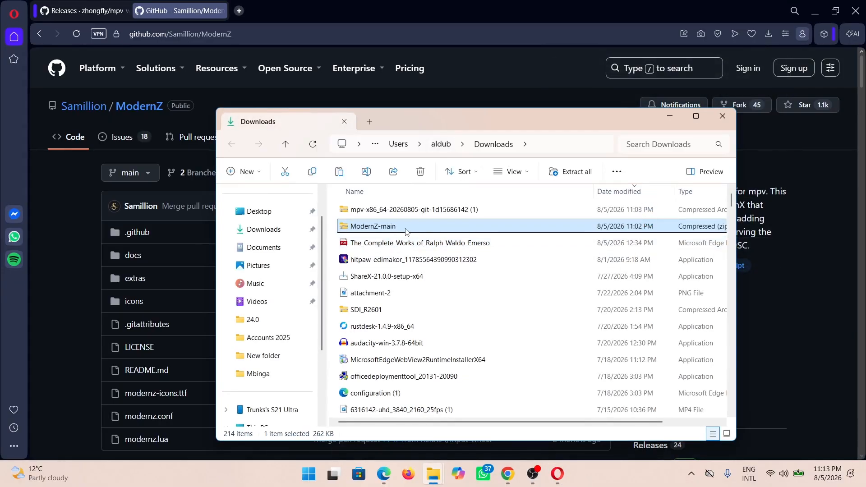
{"action": "double_click", "coordinate": [387, 232]}
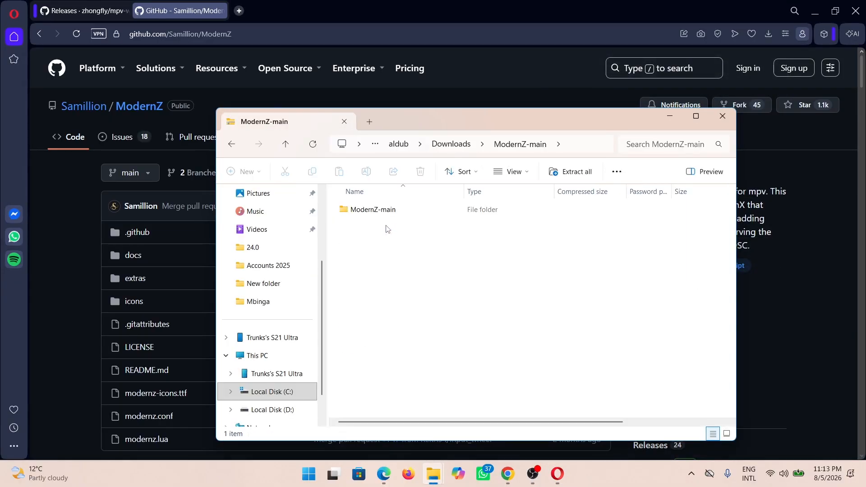
{"action": "double_click", "coordinate": [380, 215]}
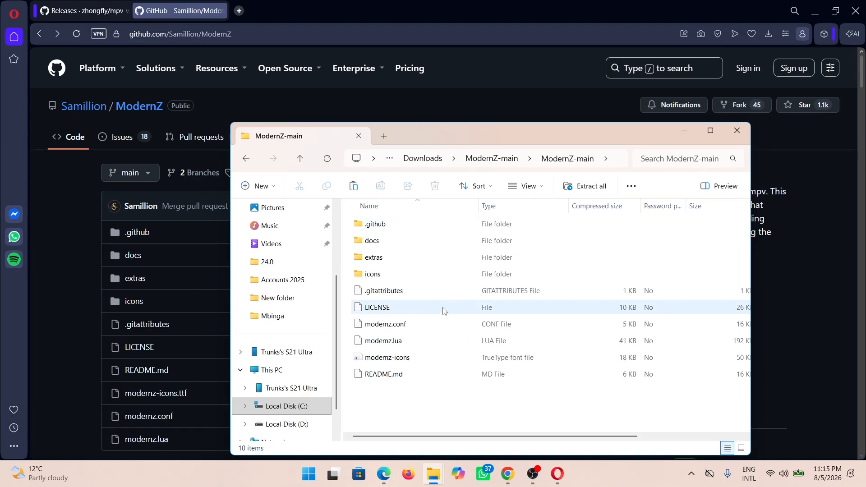
Copy modernz.conf, modernz.lua and the modernz-icons font file from the ModernZ-main archive
{"action": "left_click", "coordinate": [397, 341]}
{"action": "left_click", "coordinate": [398, 326], "text": "ctrl"}
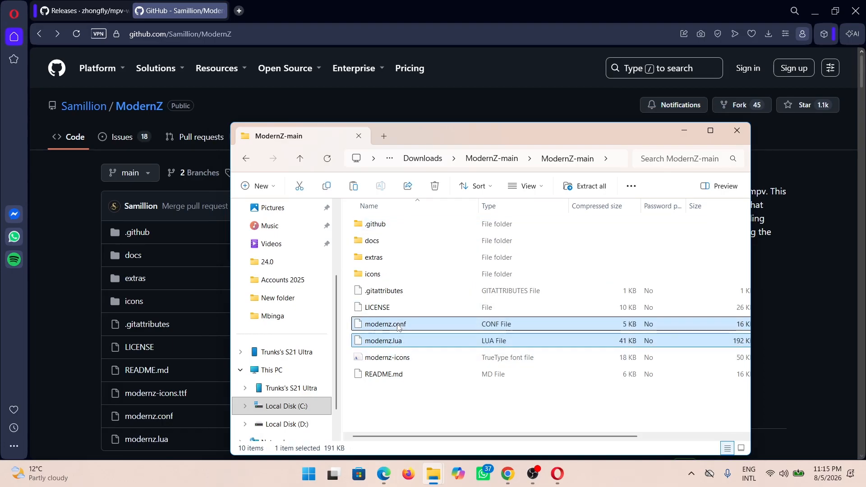
{"action": "left_click", "coordinate": [392, 359], "text": "ctrl"}
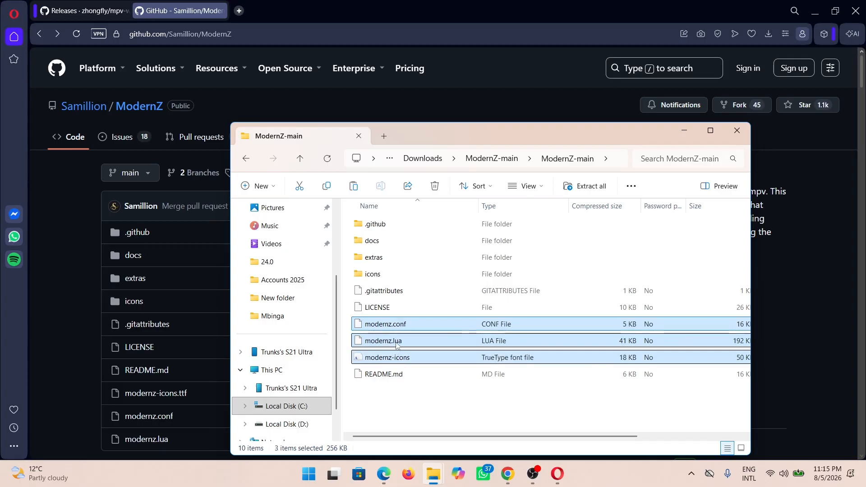
{"action": "right_click", "coordinate": [396, 345]}
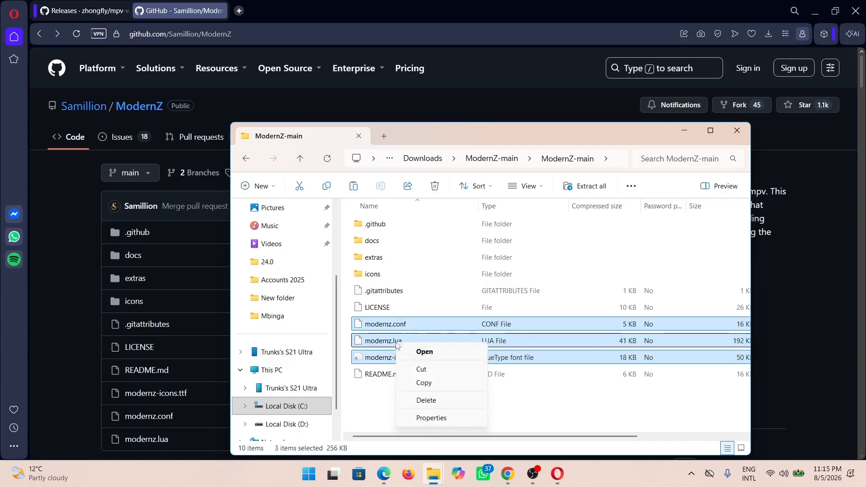
{"action": "left_click", "coordinate": [423, 383]}
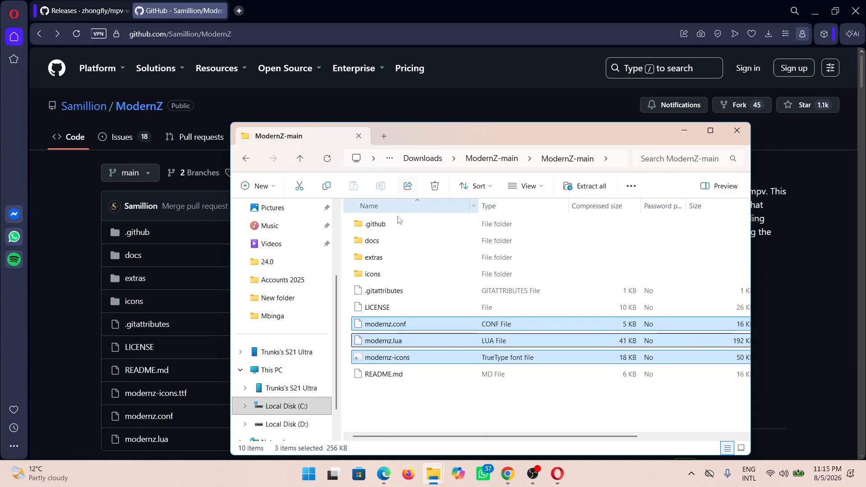
Go to the AppData\Roaming folder of the user profile on Local Disk (C:)
{"action": "left_click", "coordinate": [279, 372]}
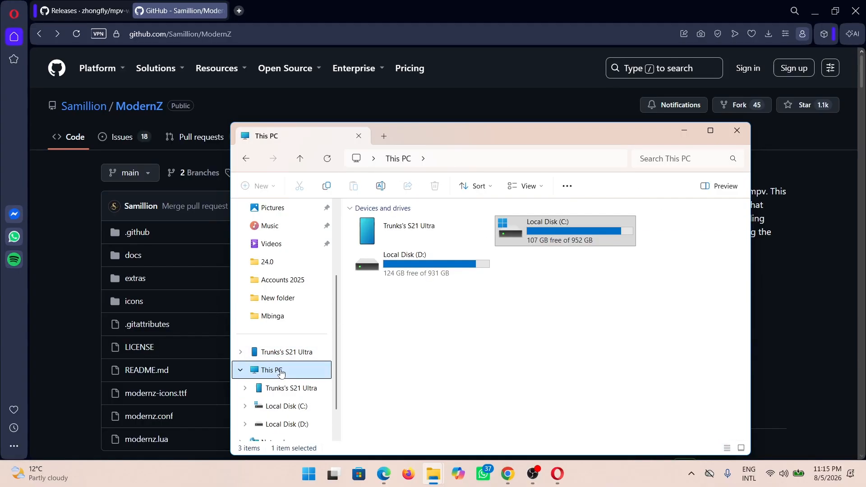
{"action": "double_click", "coordinate": [552, 239]}
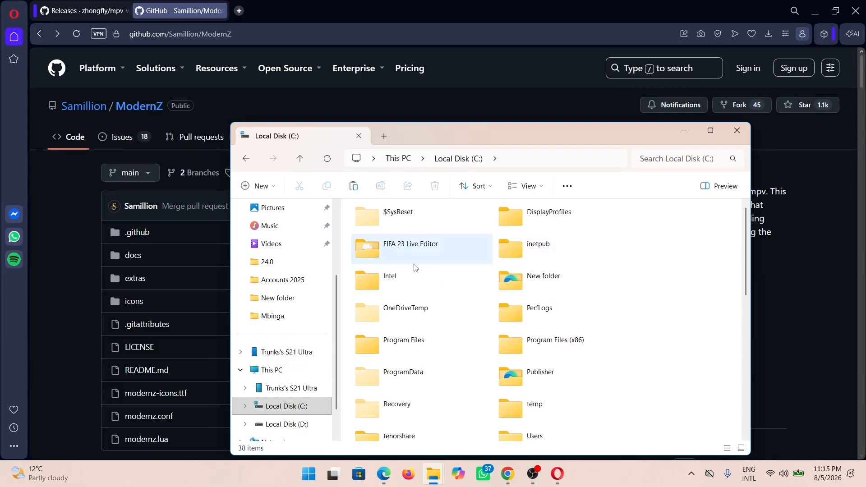
{"action": "double_click", "coordinate": [534, 436]}
{"action": "double_click", "coordinate": [380, 225]}
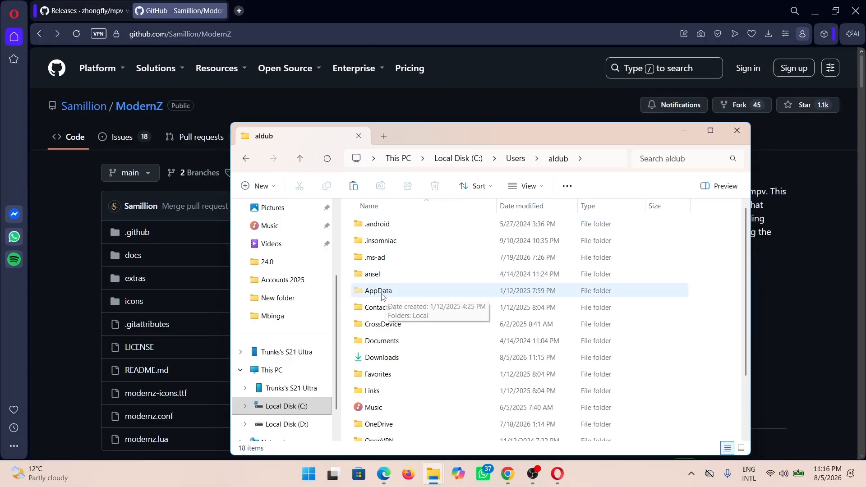
{"action": "left_click", "coordinate": [538, 187]}
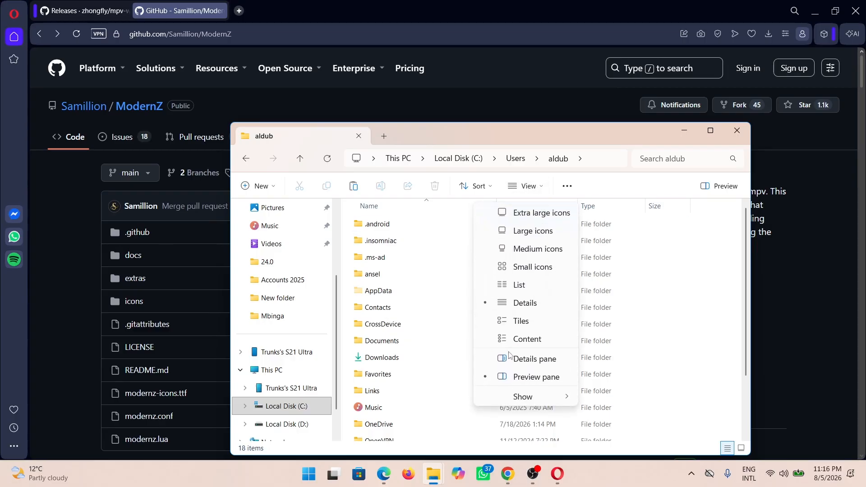
{"action": "mouse_move", "coordinate": [539, 396]}
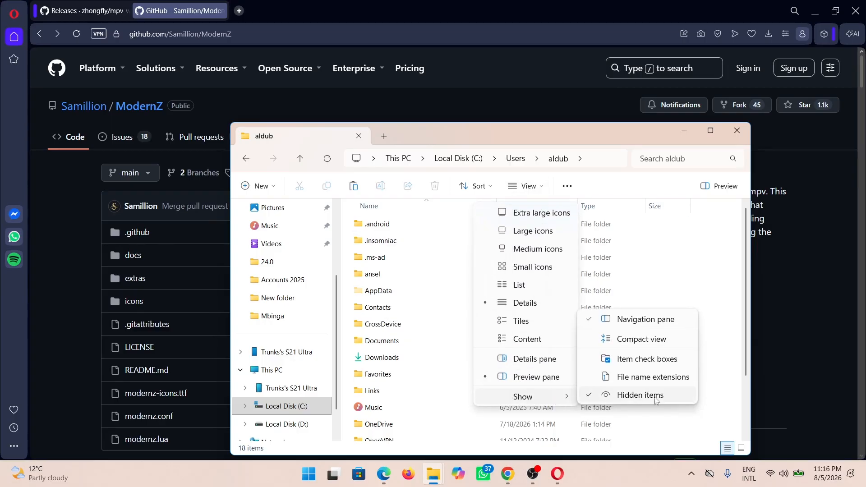
{"action": "left_click", "coordinate": [386, 293]}
{"action": "left_click", "coordinate": [384, 296]}
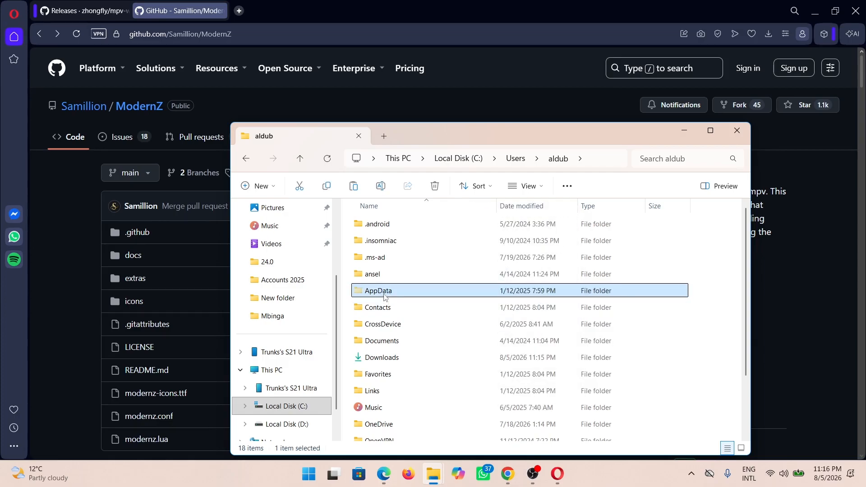
{"action": "double_click", "coordinate": [385, 294]}
{"action": "double_click", "coordinate": [380, 264]}
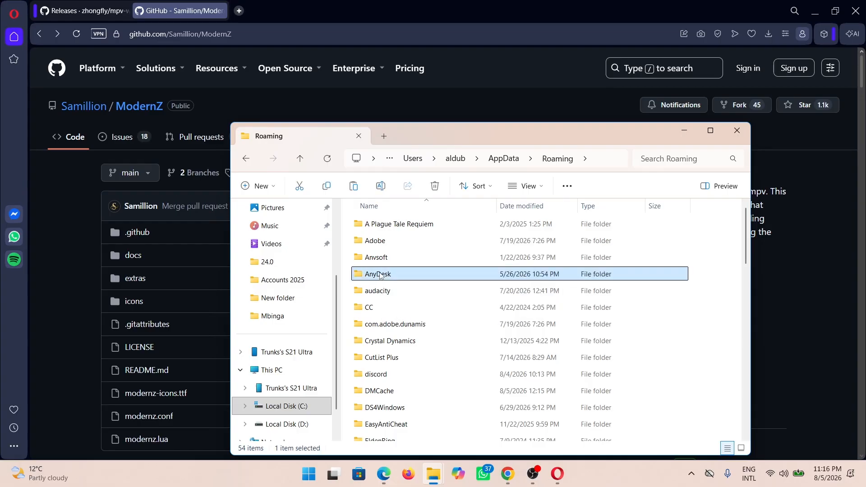
Paste the three copied ModernZ files into the mpv folder inside Roaming
{"action": "key", "text": "m"}
{"action": "key", "text": "m"}
{"action": "key", "text": "m"}
{"action": "key", "text": "m"}
{"action": "key", "text": "m"}
{"action": "key", "text": "m"}
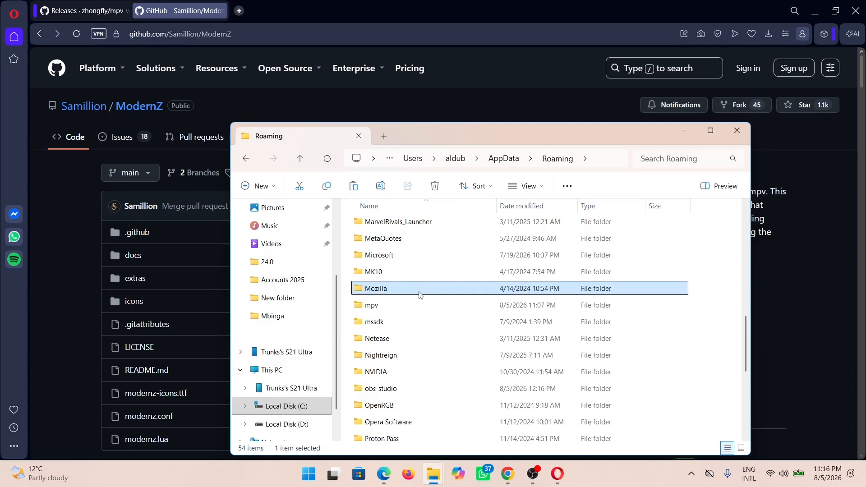
{"action": "double_click", "coordinate": [386, 305]}
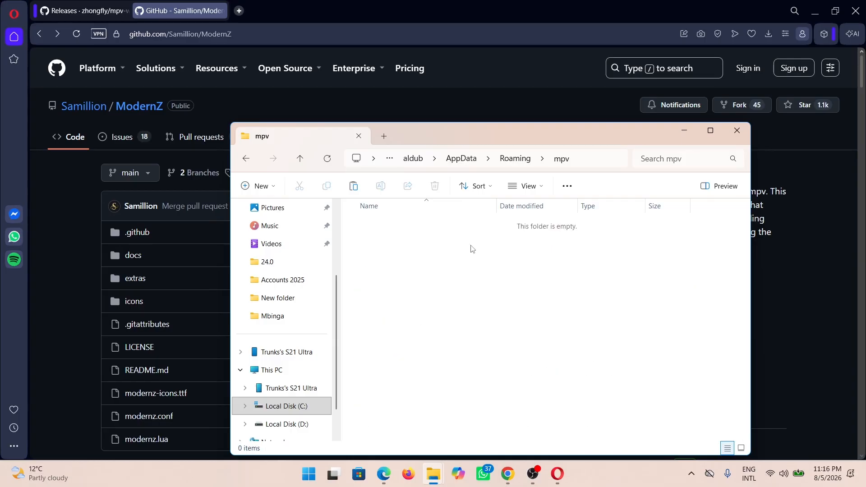
{"action": "right_click", "coordinate": [449, 261]}
{"action": "left_click", "coordinate": [468, 275]}
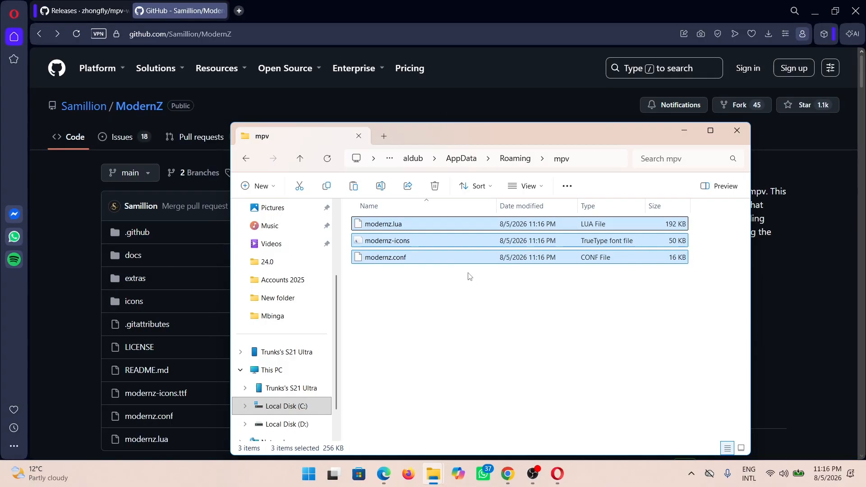
{"action": "left_click", "coordinate": [444, 293]}
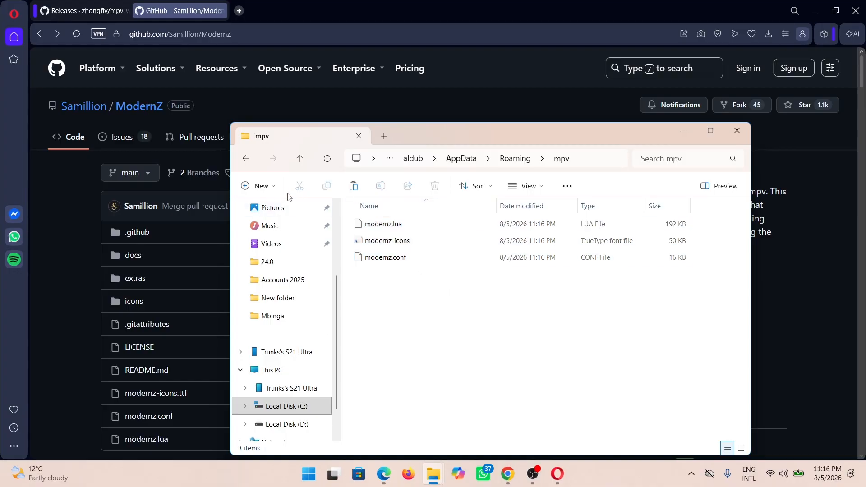
Create a folder named scripts in the Roaming mpv folder
{"action": "left_click", "coordinate": [259, 185]}
{"action": "left_click", "coordinate": [309, 216]}
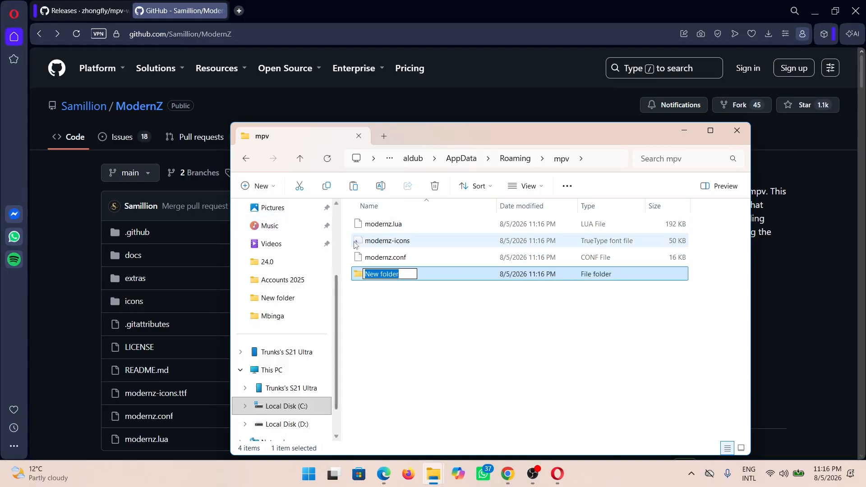
{"action": "type", "text": "scripts"}
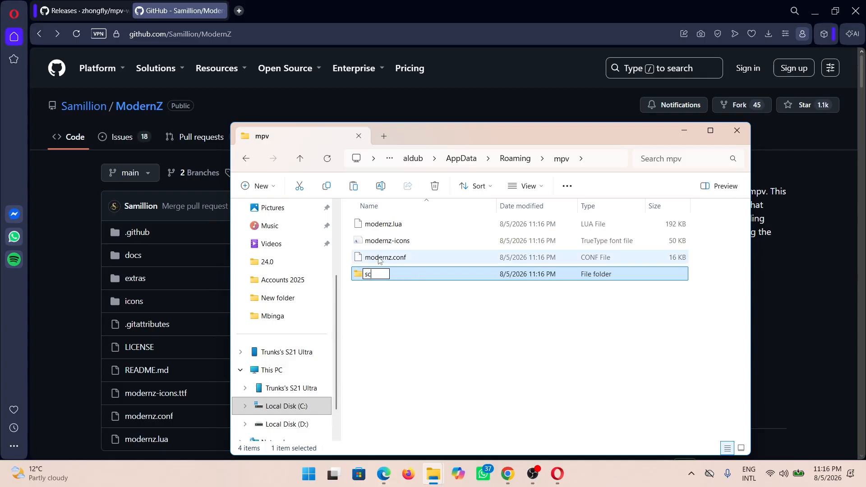
{"action": "key", "text": "Return"}
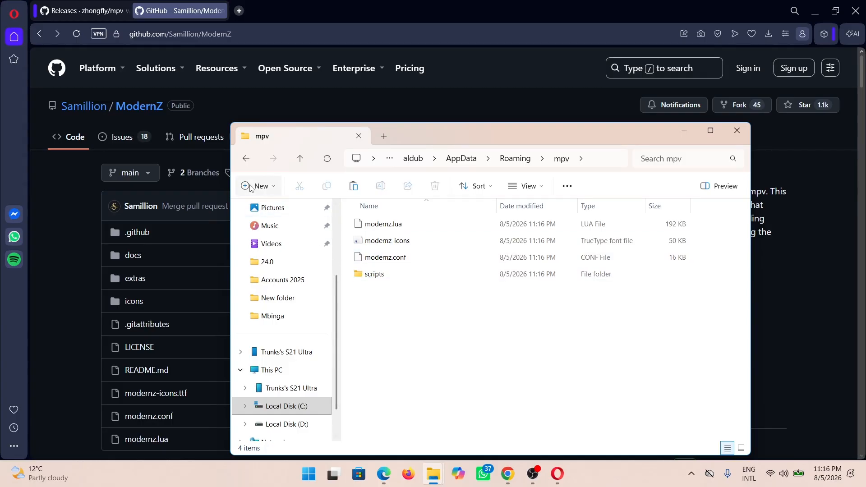
Create a second folder named scripts-opts in the Roaming mpv folder
{"action": "left_click", "coordinate": [251, 186]}
{"action": "left_click", "coordinate": [301, 216]}
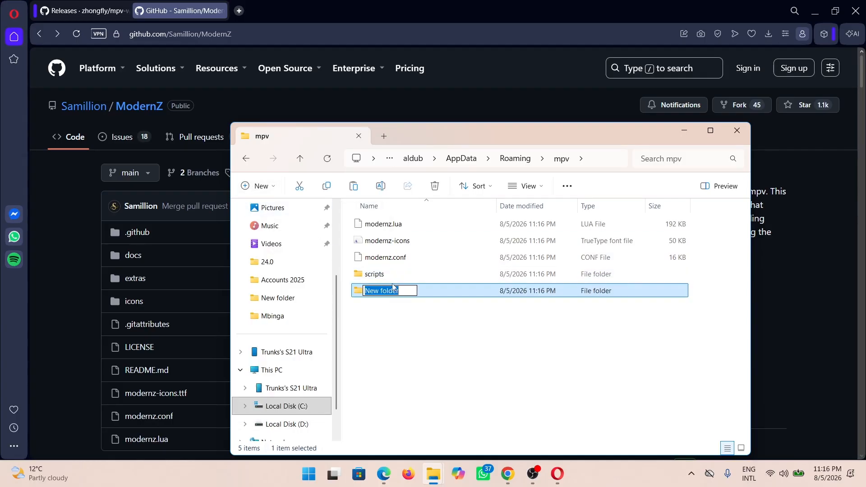
{"action": "type", "text": "sc"}
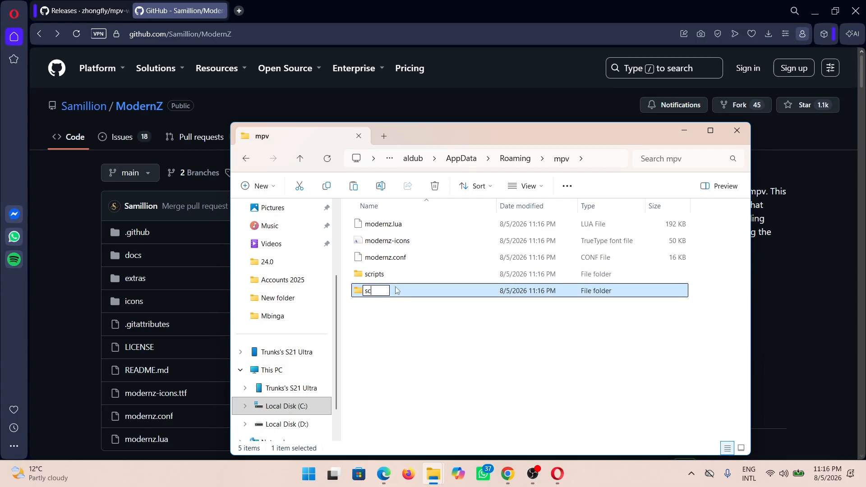
{"action": "type", "text": "ript"}
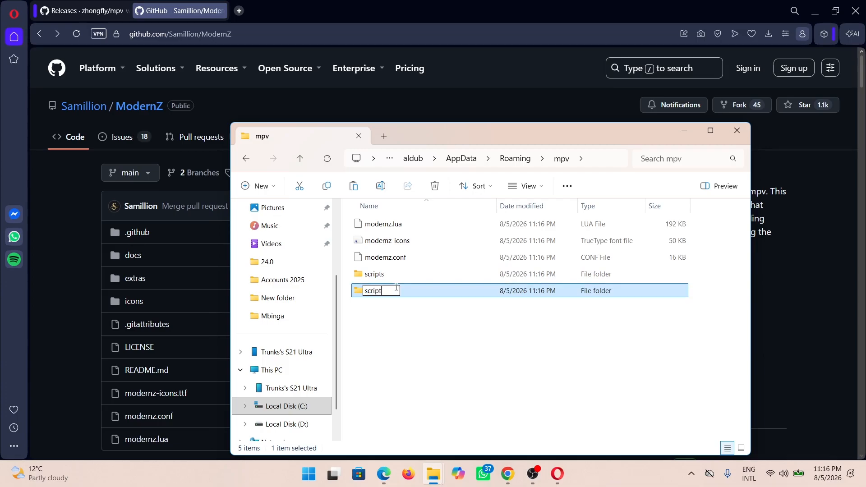
{"action": "type", "text": "s-opts"}
{"action": "left_click", "coordinate": [388, 303]}
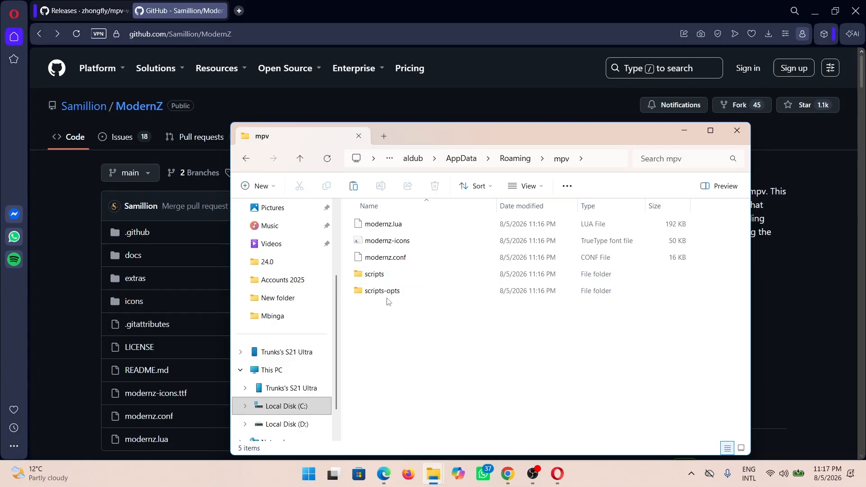
Create a third folder named fonts beside the scripts and scripts-opts folders
{"action": "left_click", "coordinate": [257, 186]}
{"action": "left_click", "coordinate": [291, 215]}
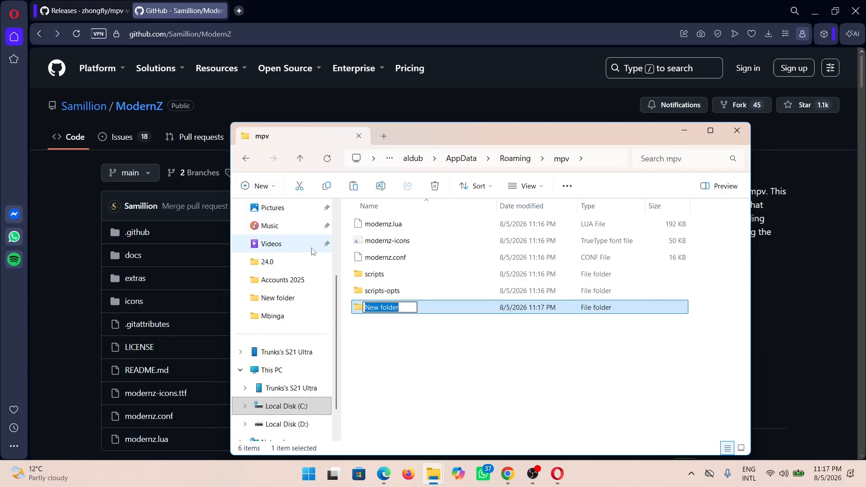
{"action": "type", "text": "fonts"}
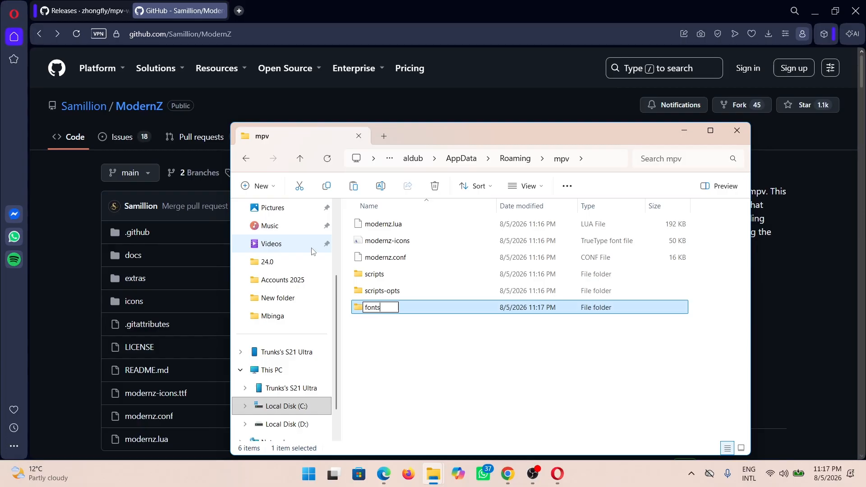
{"action": "left_click", "coordinate": [520, 250]}
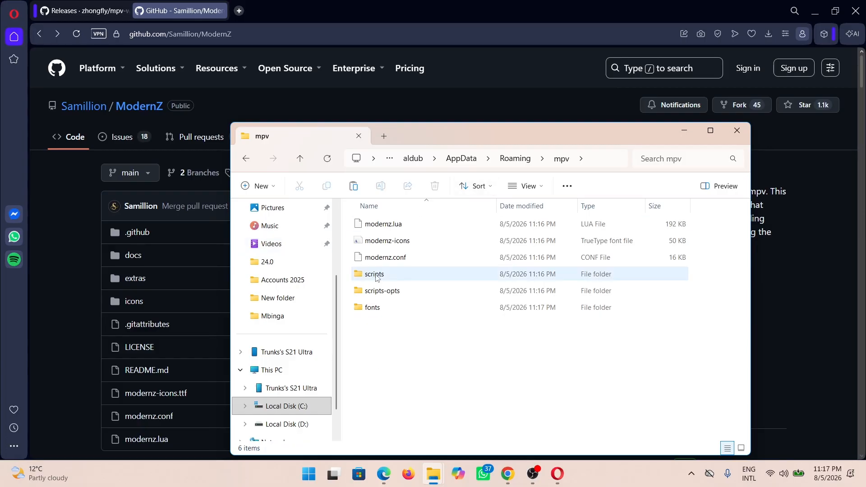
Sort the ModernZ files into subfolders: modernz.lua into scripts, modernz.conf into scripts-opts, modernz-icons into fonts
{"action": "left_click_drag", "start_coordinate": [391, 228], "coordinate": [386, 276]}
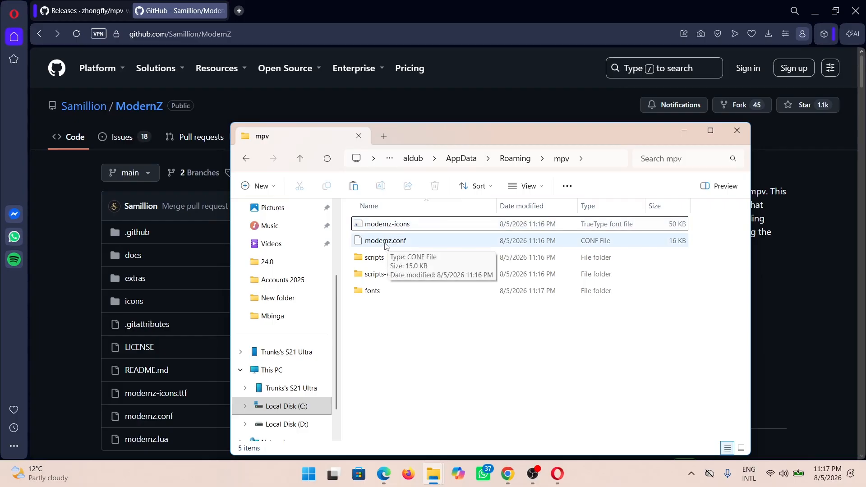
{"action": "left_click_drag", "start_coordinate": [399, 245], "coordinate": [399, 273]}
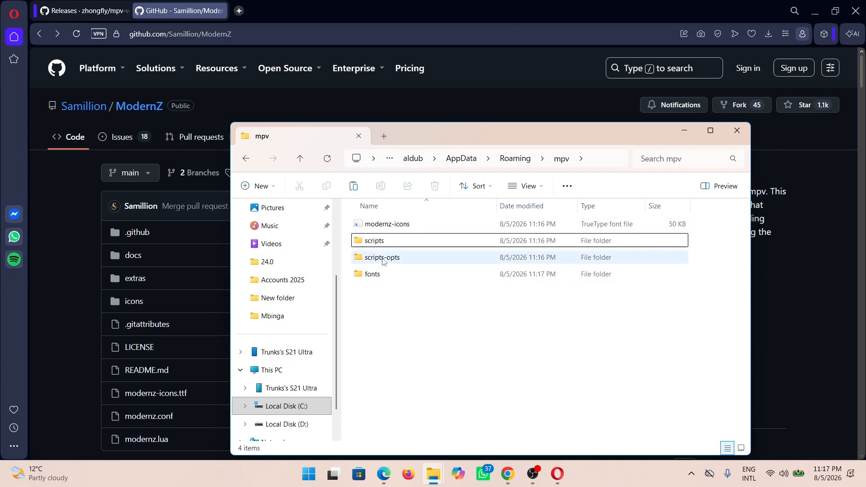
{"action": "left_click", "coordinate": [381, 225]}
{"action": "left_click_drag", "start_coordinate": [381, 225], "coordinate": [384, 273]}
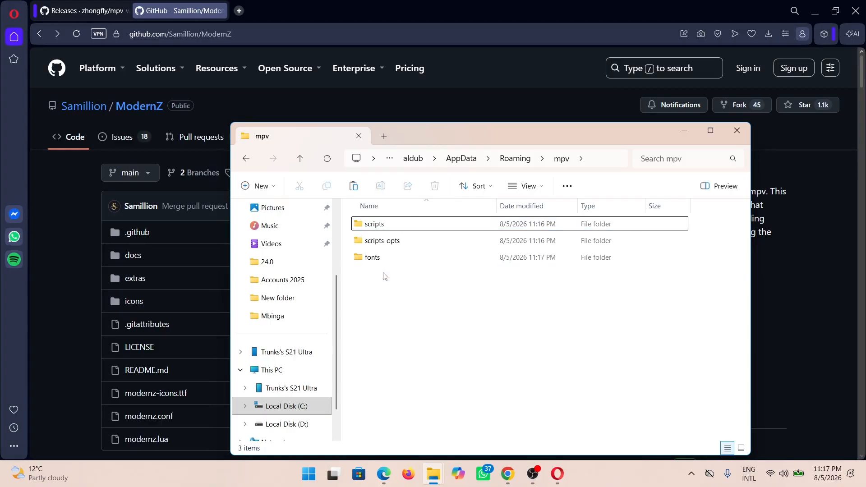
Create a new text document named mpv.config in the Roaming mpv folder
{"action": "right_click", "coordinate": [414, 291]}
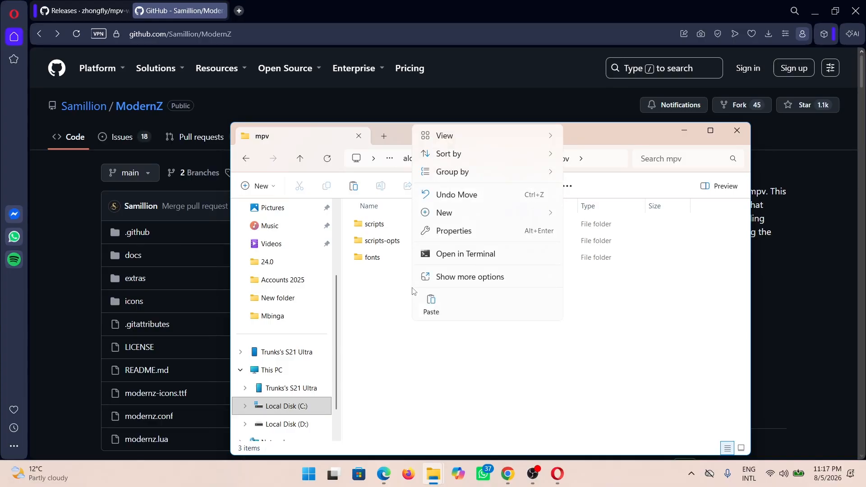
{"action": "mouse_move", "coordinate": [489, 213]}
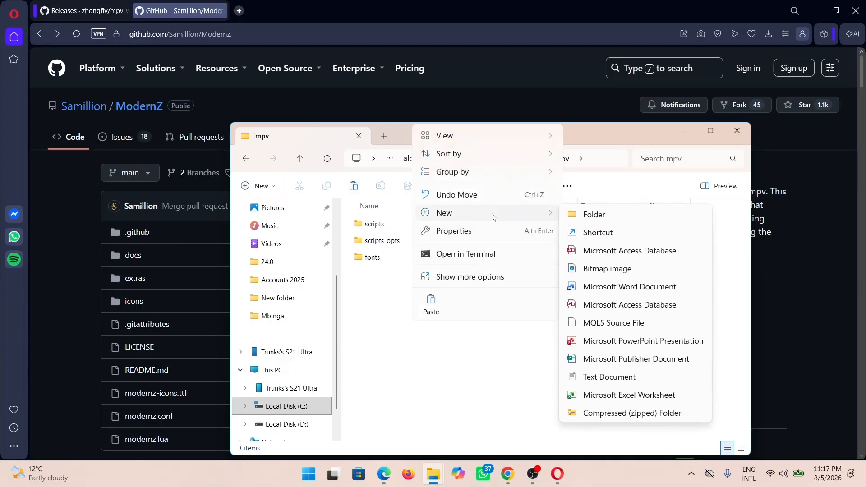
{"action": "left_click", "coordinate": [608, 377]}
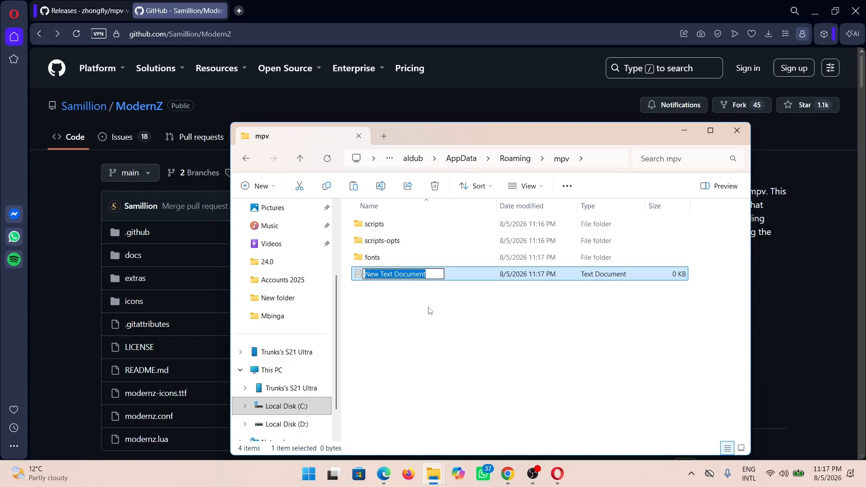
{"action": "type", "text": "mpv.conf"}
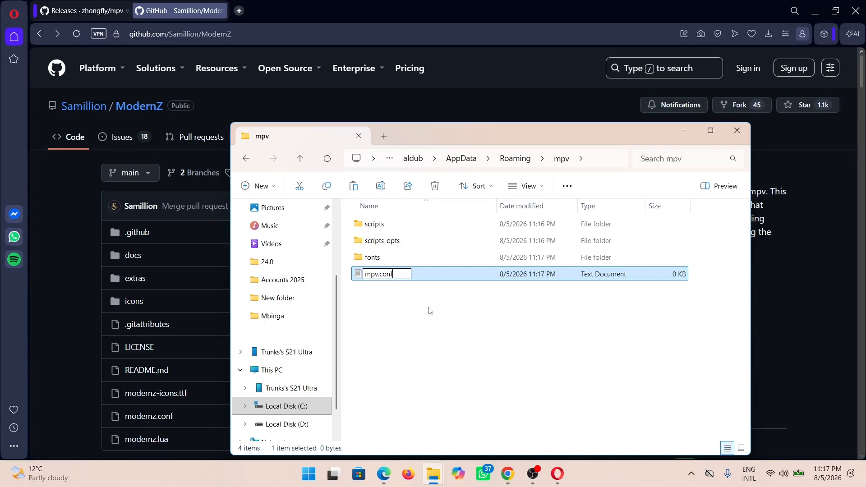
{"action": "type", "text": "ig"}
{"action": "left_click", "coordinate": [410, 308]}
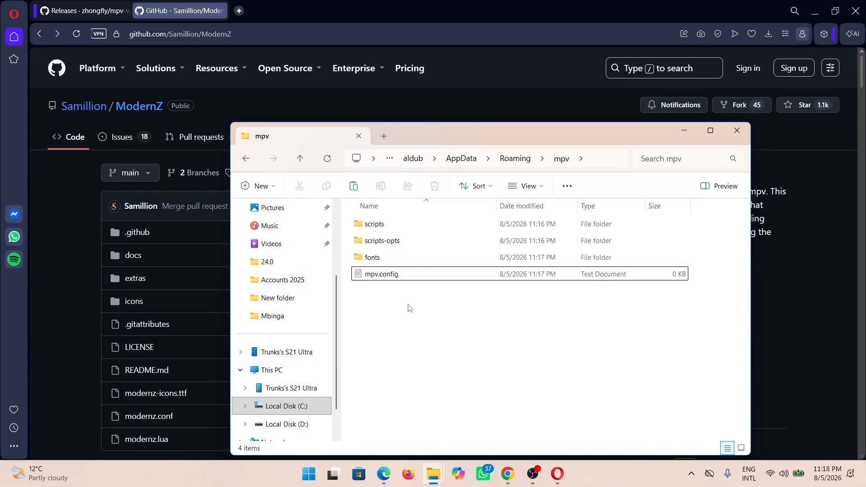
Enter the line osc=no in the mpv.config text document and close the editor
{"action": "left_click", "coordinate": [394, 281]}
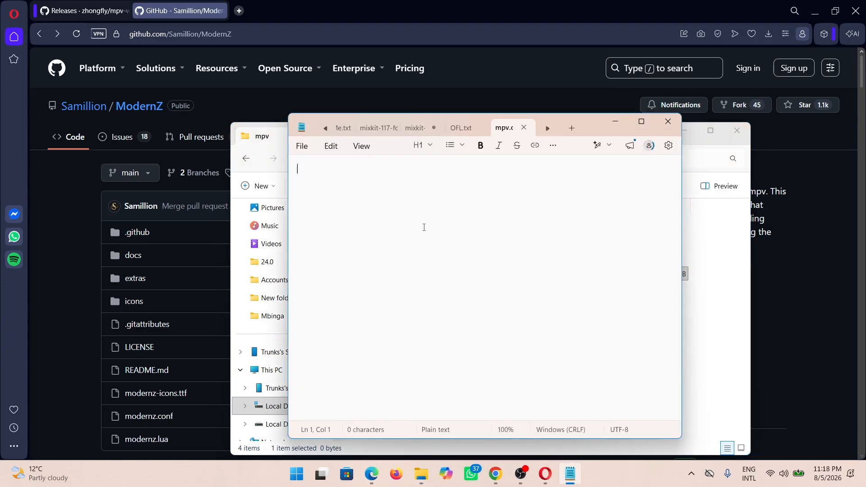
{"action": "type", "text": "osc=no"}
{"action": "left_click", "coordinate": [668, 121]}
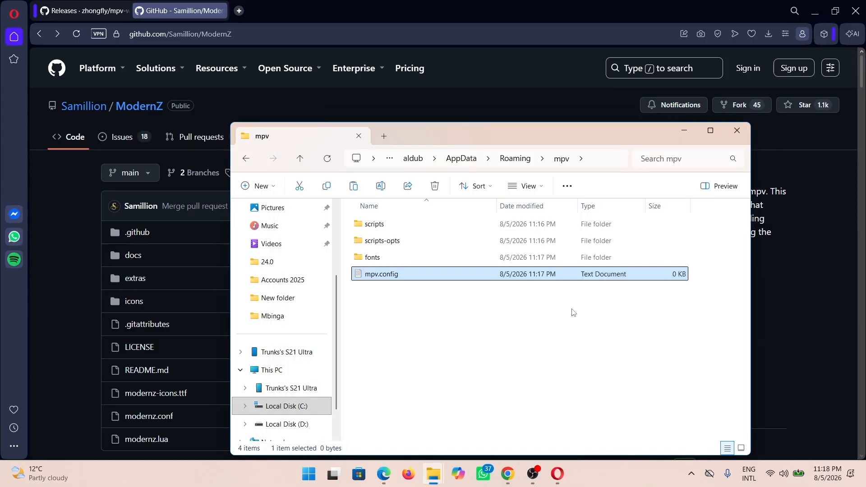